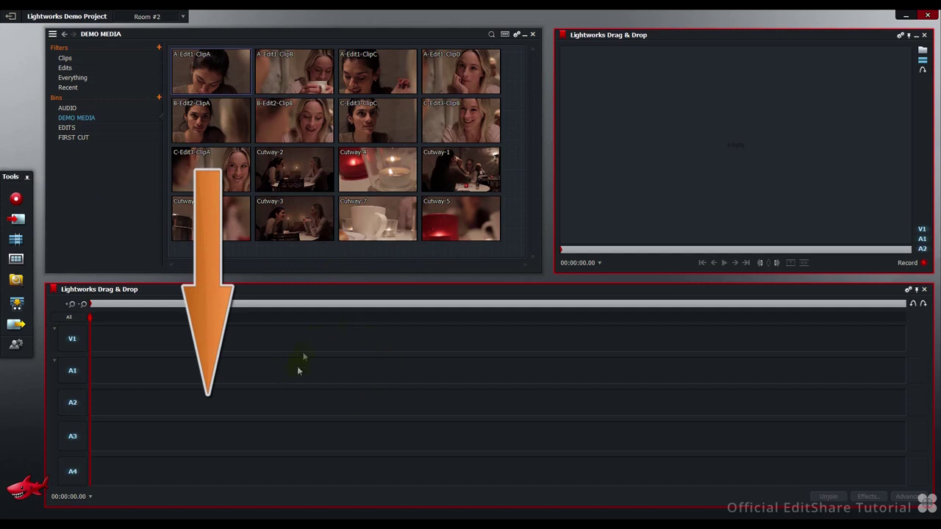
Step: Drop A-Edit1-ClipB from the bin onto the start of the empty V1, A1 and A2 tracks
mouse_move(289, 70)
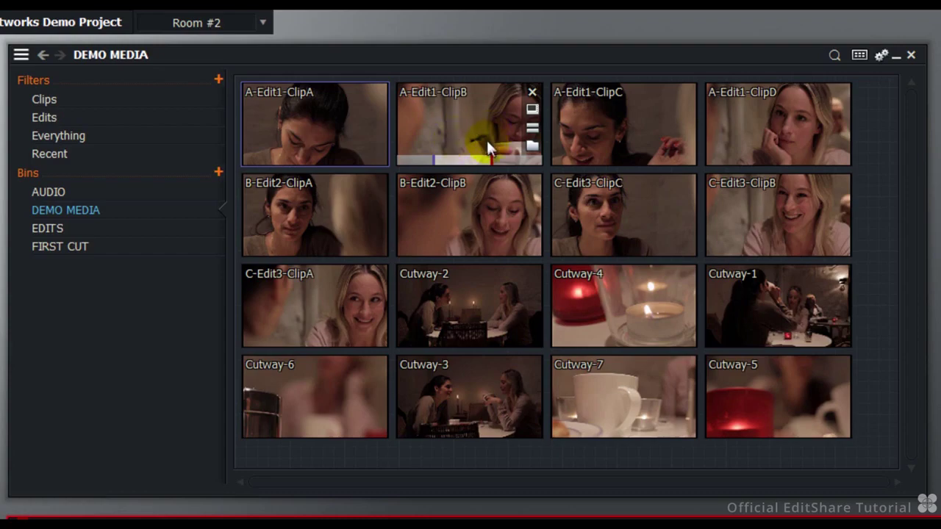
mouse_move(468, 118)
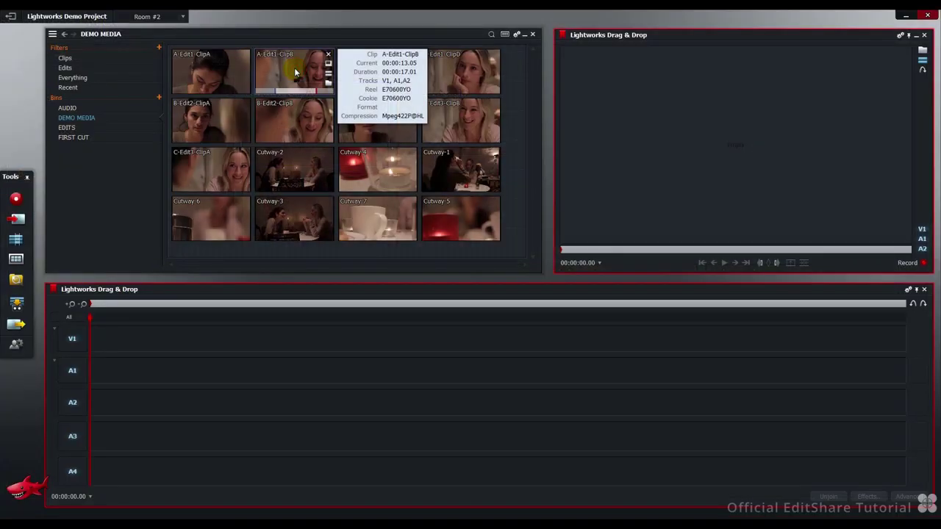
drag(295, 72, 292, 342)
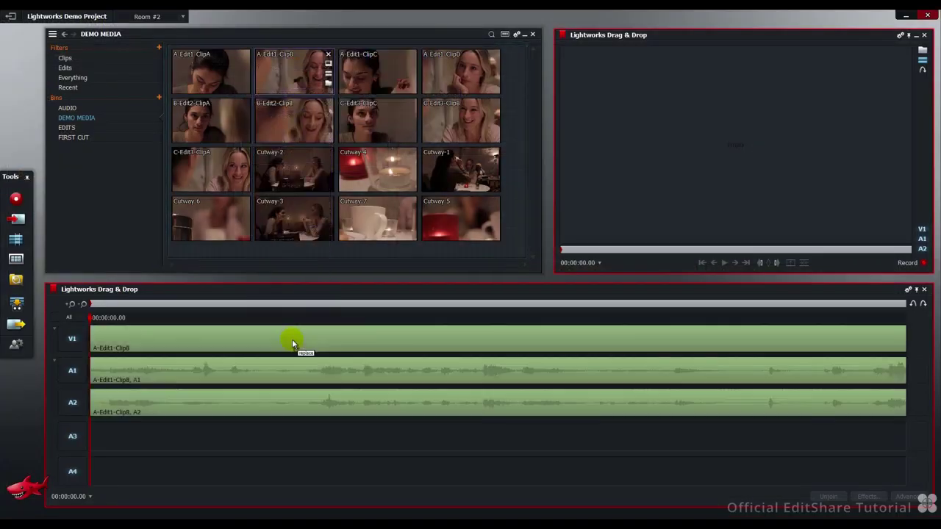
drag(427, 239, 483, 218)
drag(309, 336, 308, 336)
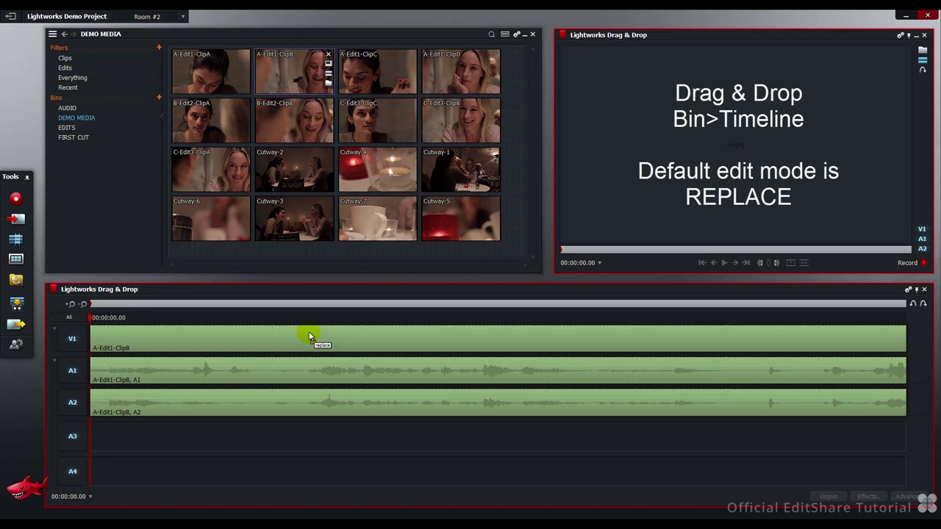
drag(309, 336, 309, 336)
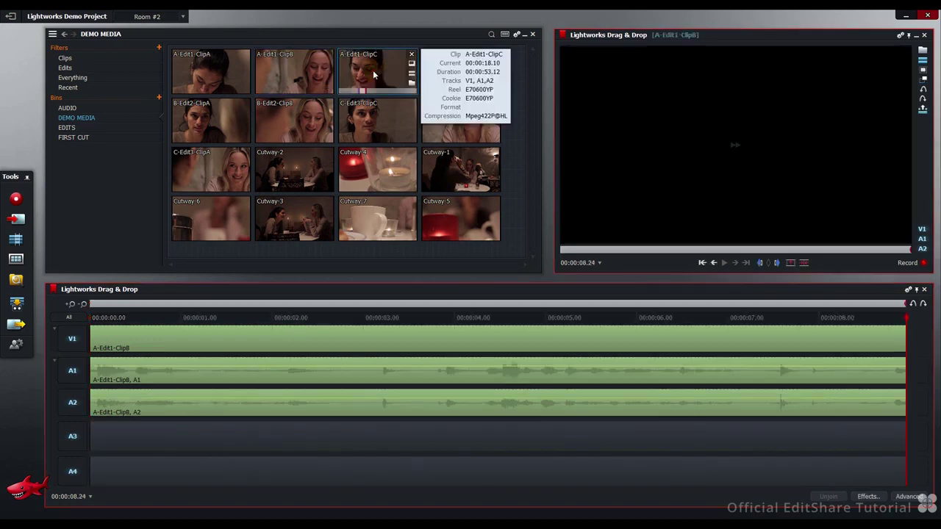
Step: Append A-Edit1-ClipC after ClipB, then lay A-Edit1-ClipD over the timeline from 00:00:03.11
drag(374, 74, 899, 343)
drag(458, 73, 903, 338)
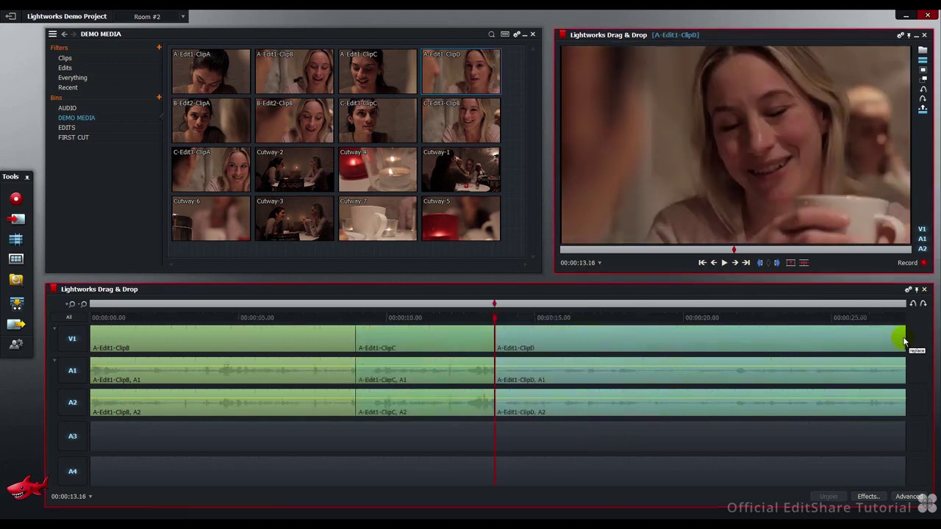
drag(478, 87, 193, 342)
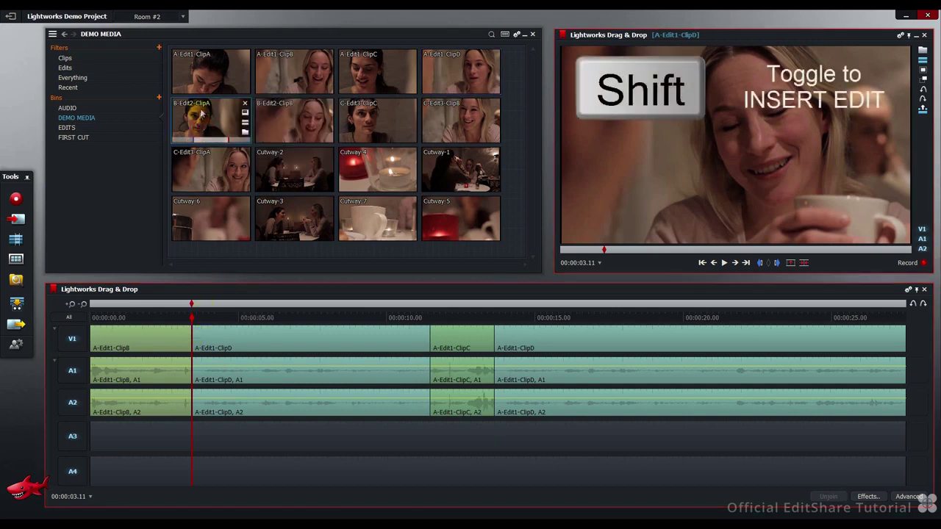
Step: Shift-drag B-Edit2-ClipA from the bin to insert it on V1 at 00:00:11.12
drag(201, 113, 447, 319)
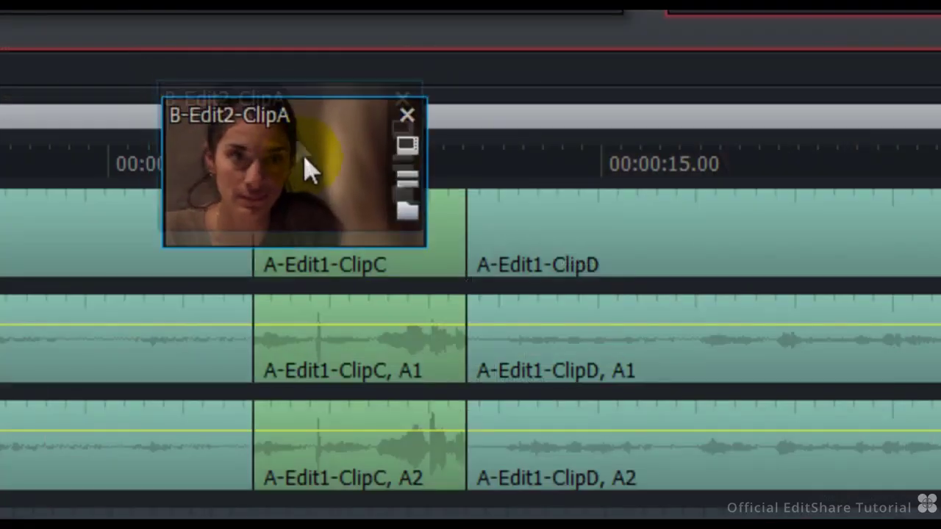
drag(309, 170, 271, 201)
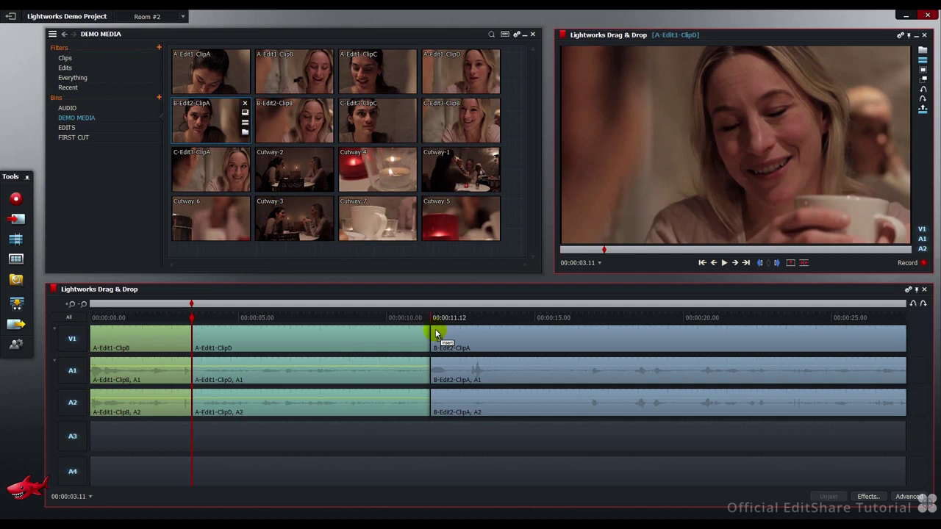
drag(435, 332, 436, 332)
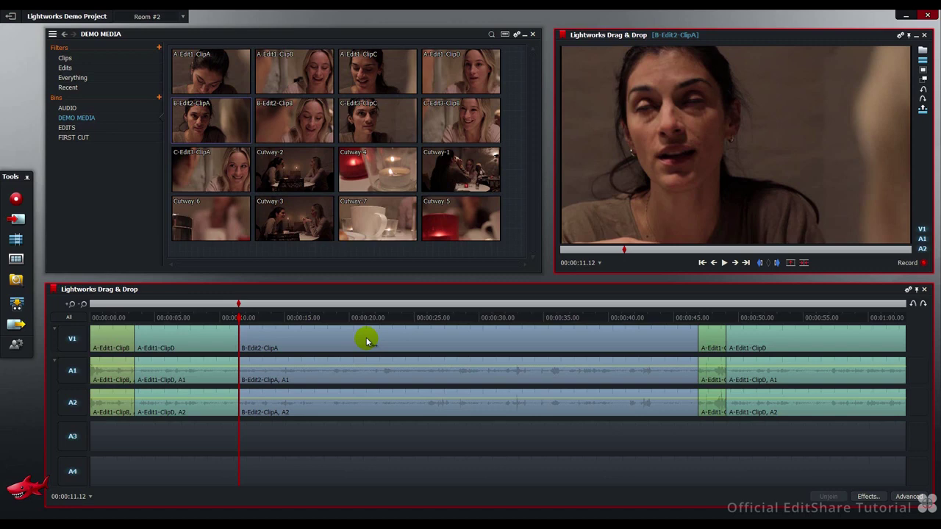
Step: Insert B-Edit2-ClipB, then step through the cuts at 00:00:11.12, 00:00:03.11 and 00:00:22.05
mouse_move(297, 123)
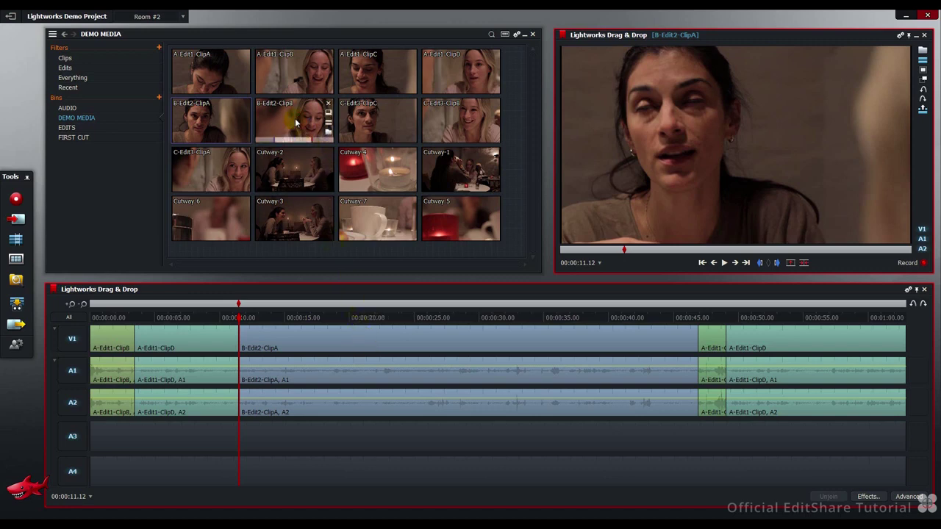
drag(295, 117, 379, 343)
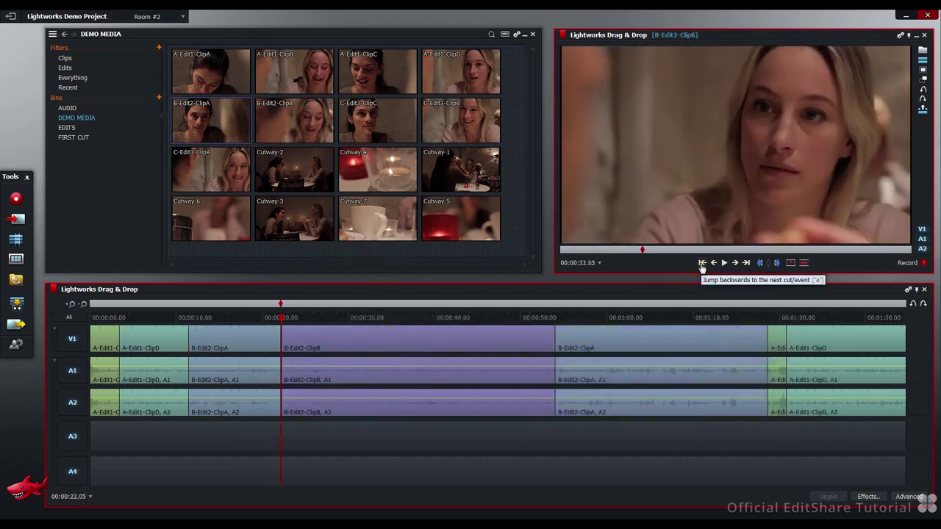
click(702, 263)
click(702, 263)
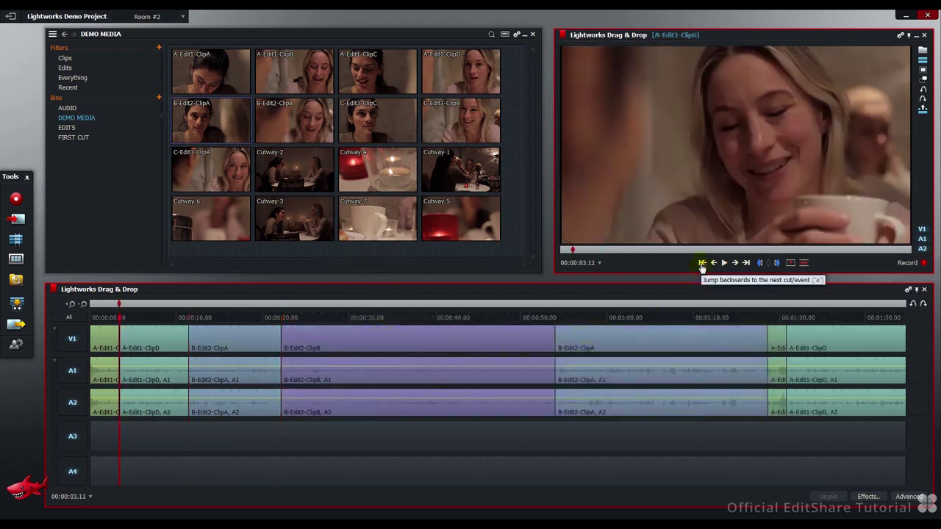
click(745, 264)
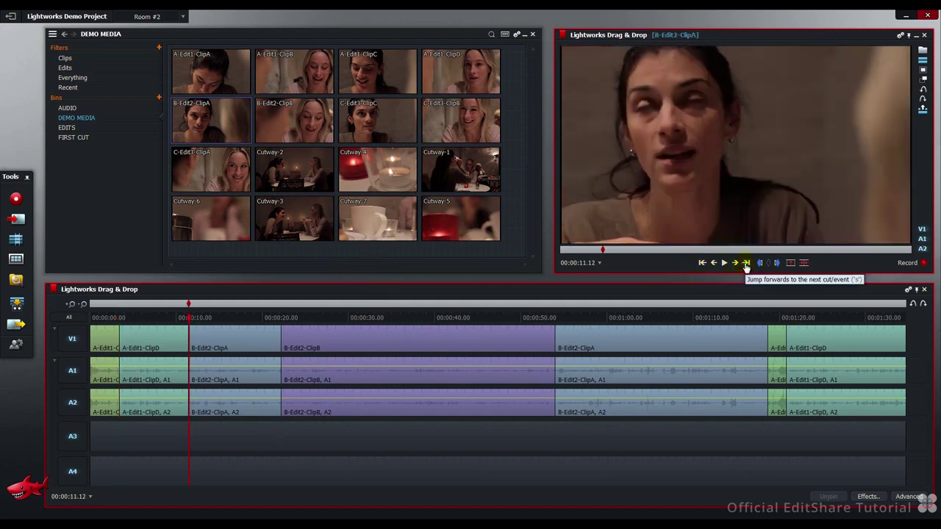
click(745, 265)
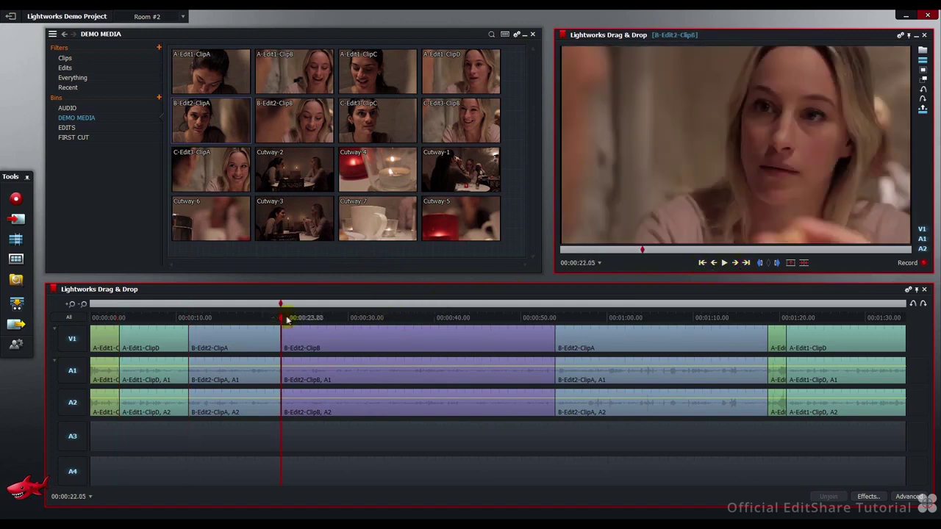
Step: Move the playhead to 00:00:38.05 and insert C-Edit3-ClipC there
drag(283, 320, 419, 322)
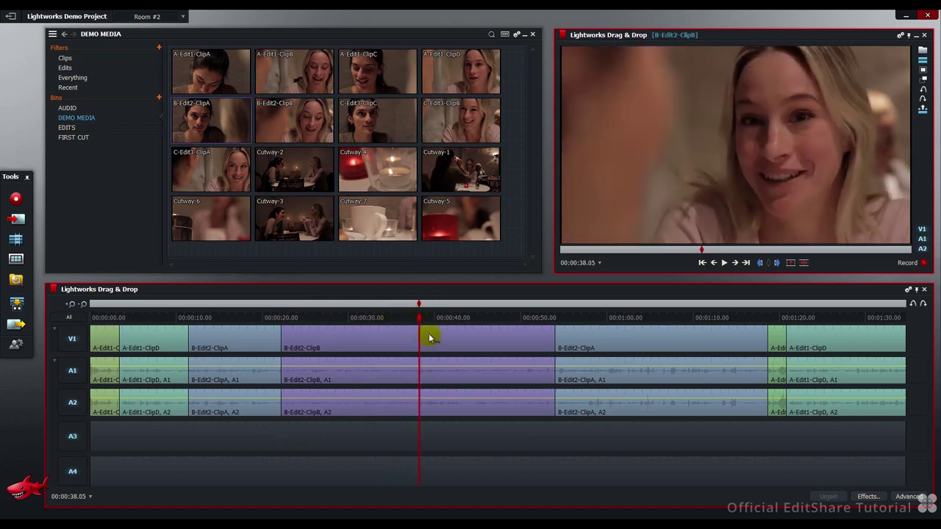
drag(368, 129, 375, 139)
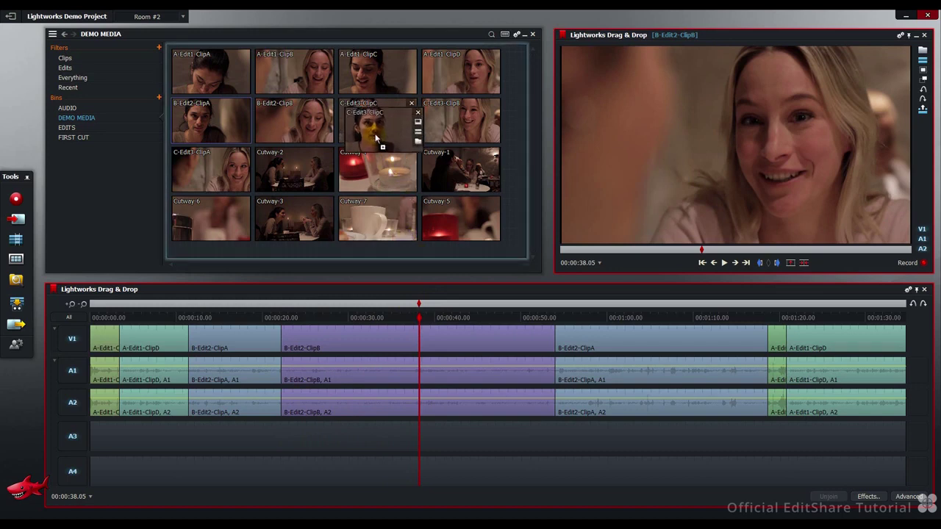
drag(376, 139, 418, 342)
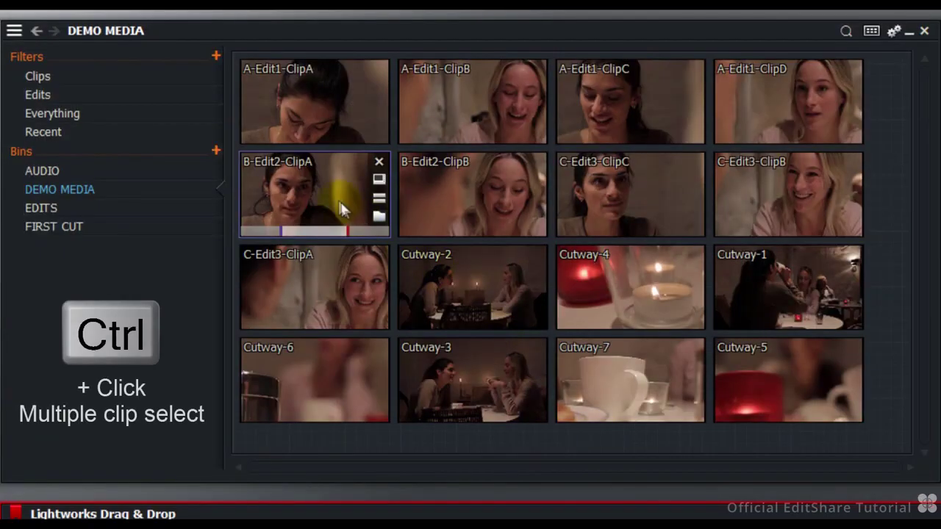
Step: Select B-Edit2-ClipA, B-Edit2-ClipB and C-Edit3-ClipC in the bin and insert them together
mouse_move(223, 126)
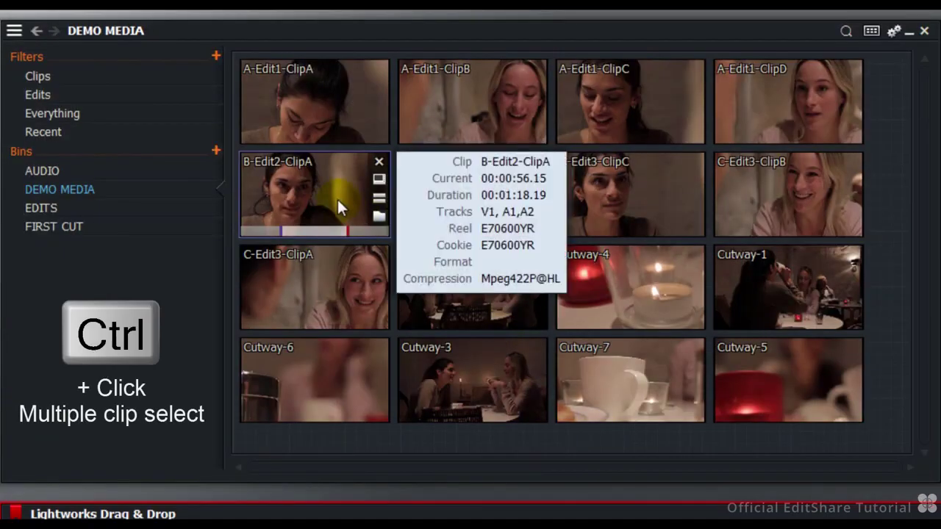
ctrl+click(337, 200)
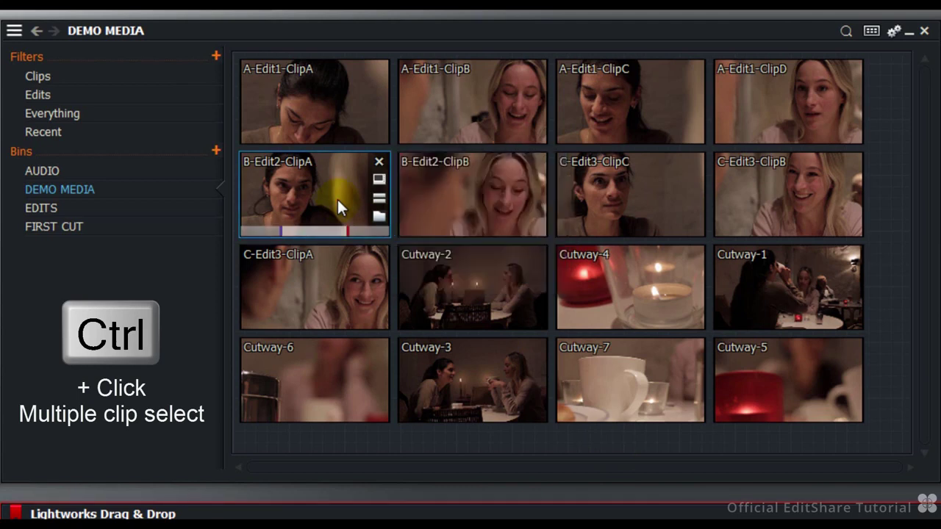
click(337, 199)
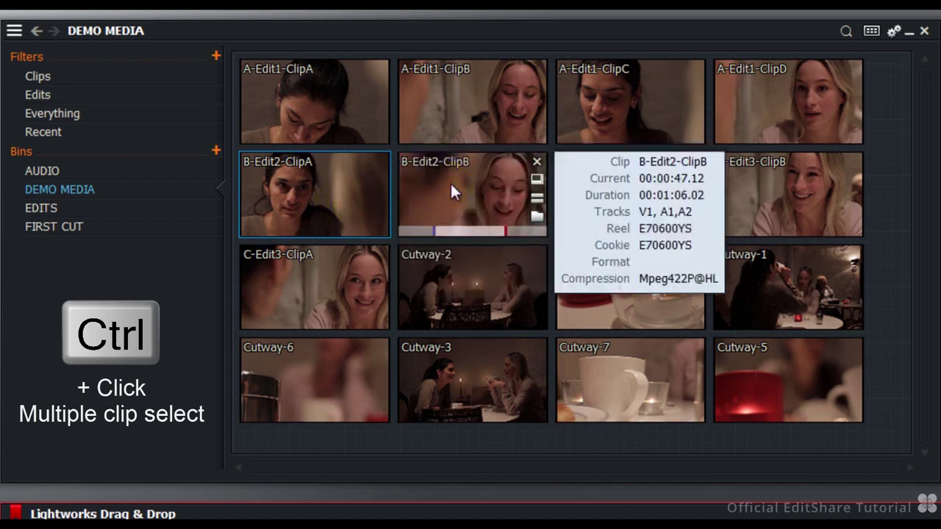
ctrl+click(460, 188)
ctrl+click(615, 199)
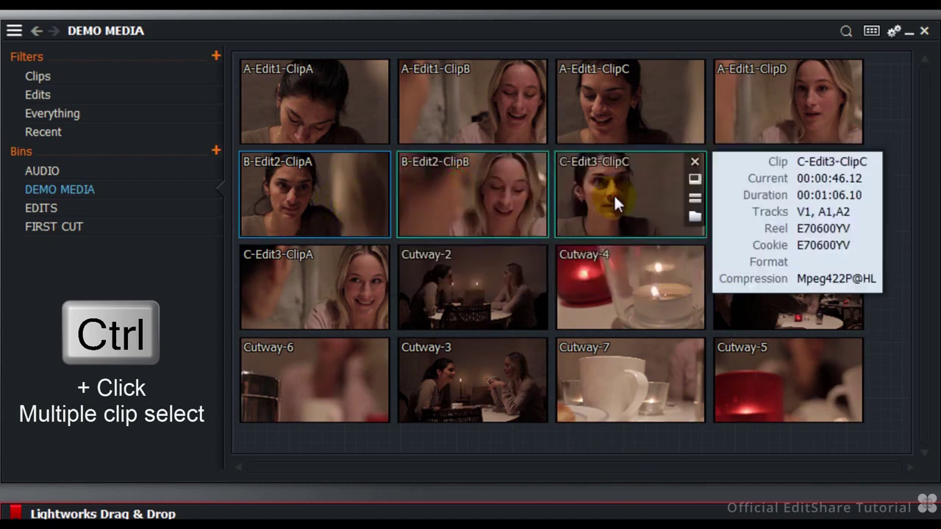
drag(613, 194, 643, 231)
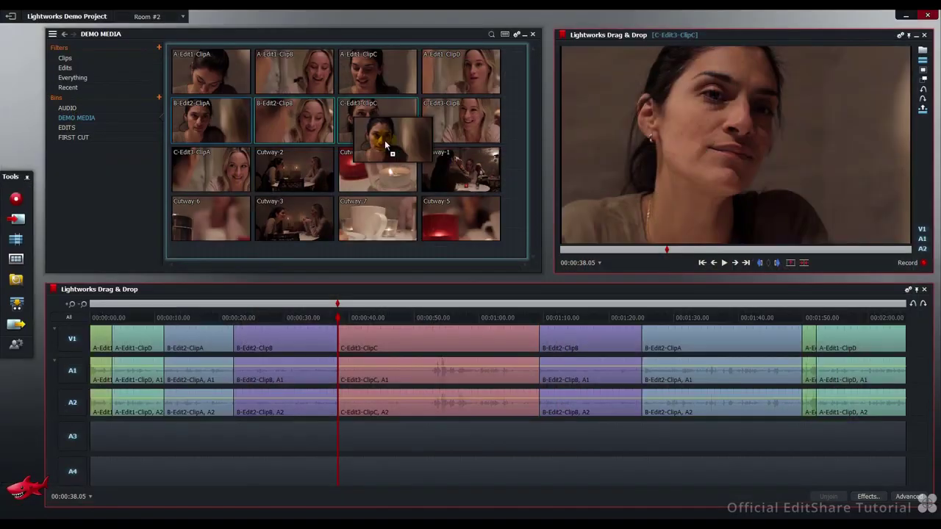
drag(386, 146, 437, 354)
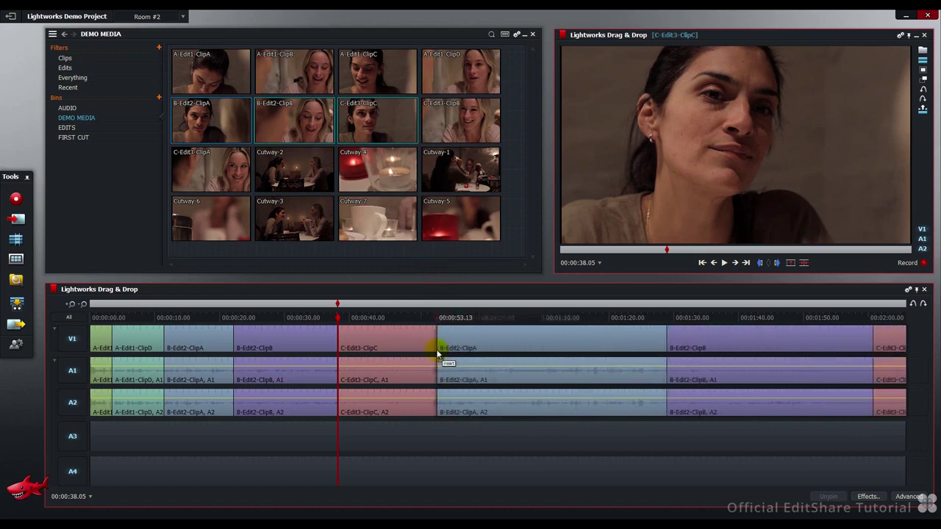
drag(437, 355, 537, 355)
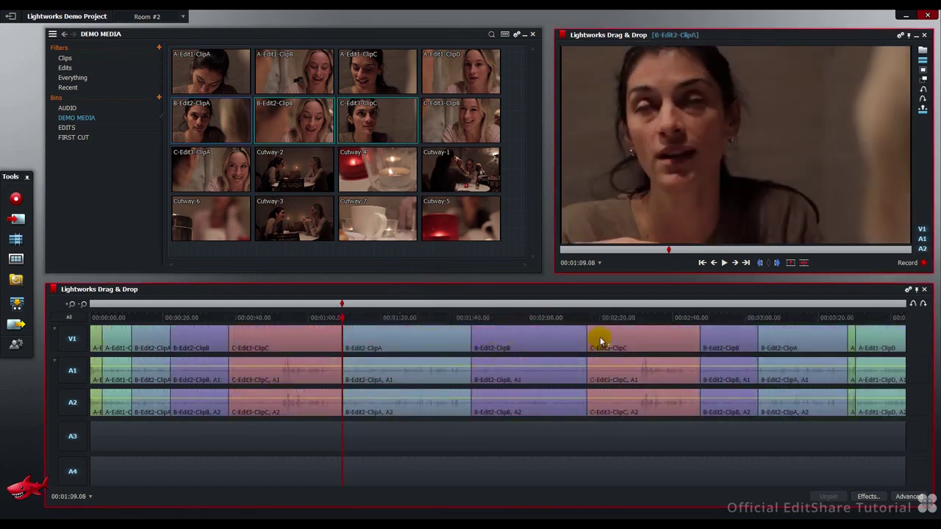
Step: Drop the A-Edit1 clips, led by A-Edit1-ClipA, onto V1/A1/A2 at about 00:02:04 in replace mode
mouse_move(216, 76)
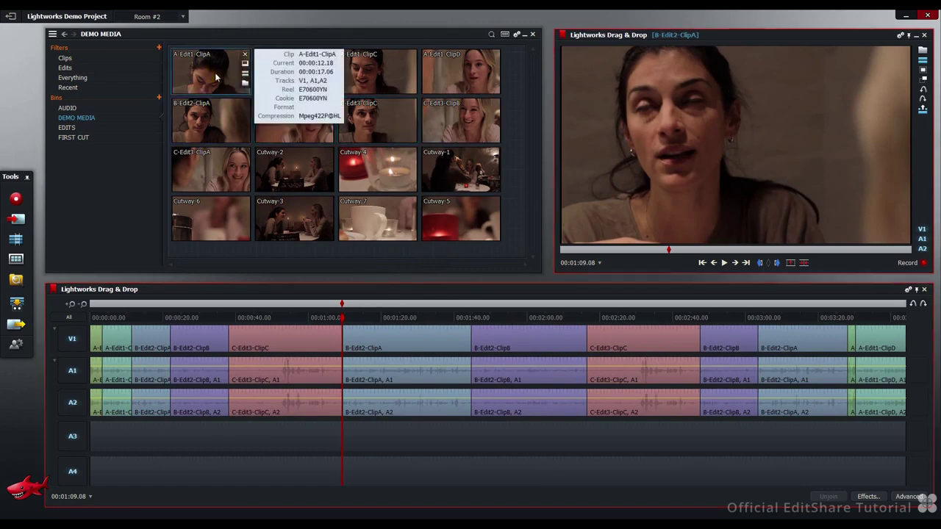
mouse_move(276, 78)
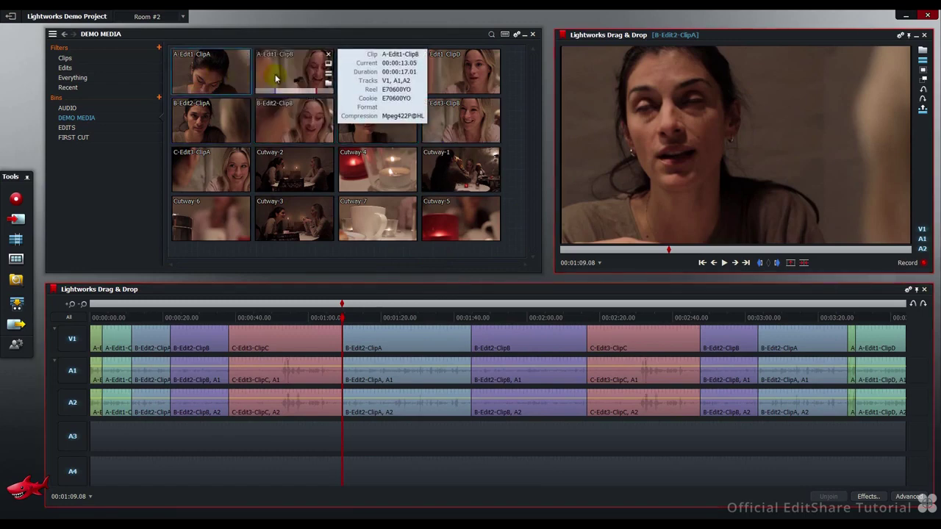
mouse_move(358, 73)
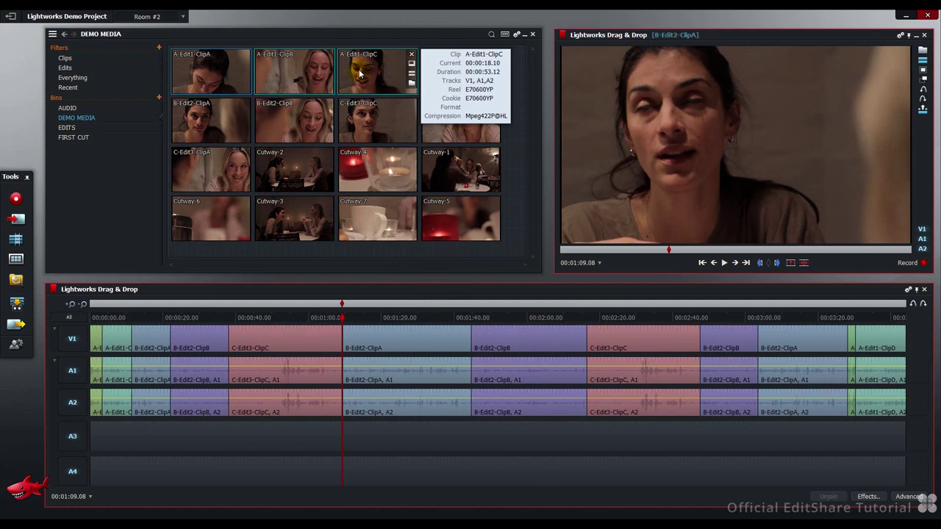
drag(359, 74, 543, 353)
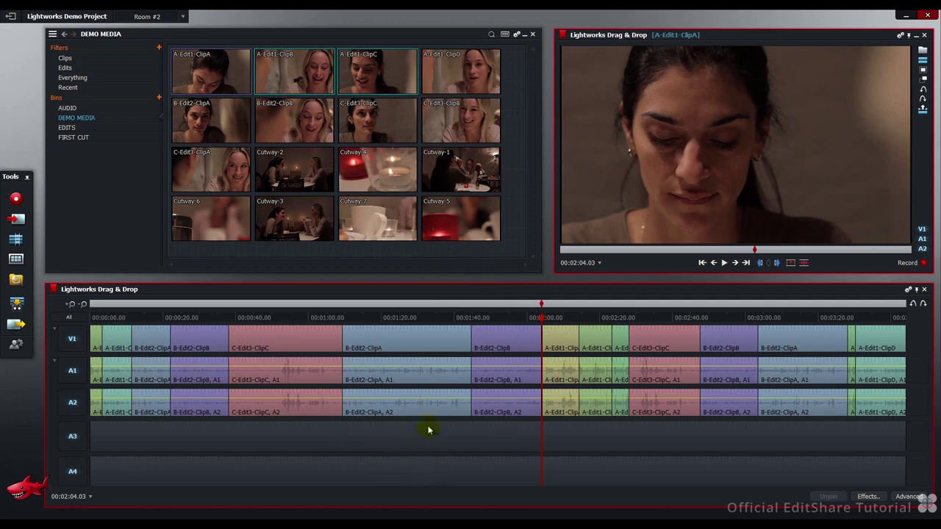
Step: Open the AUDIO bin, drop Ambient 48KHz WAV onto A3/A4, then undo it
click(72, 108)
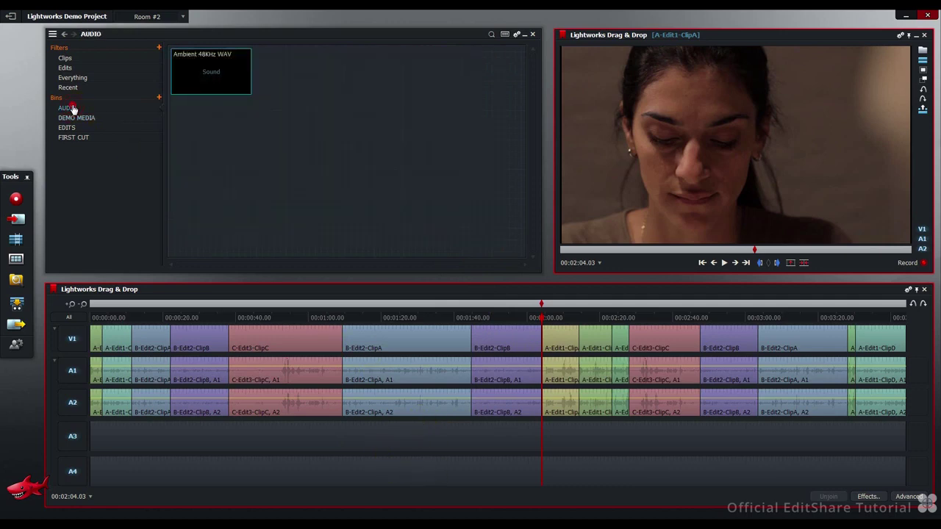
click(215, 76)
drag(215, 76, 250, 436)
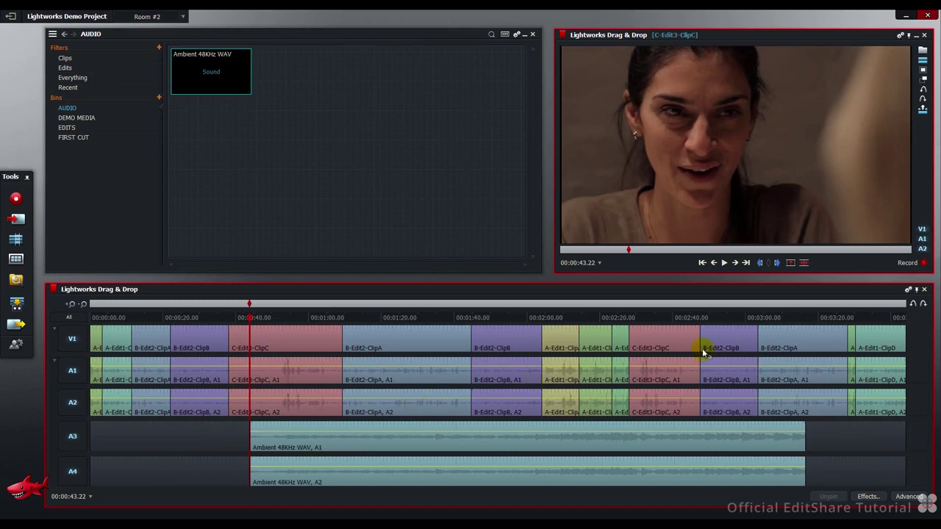
click(912, 303)
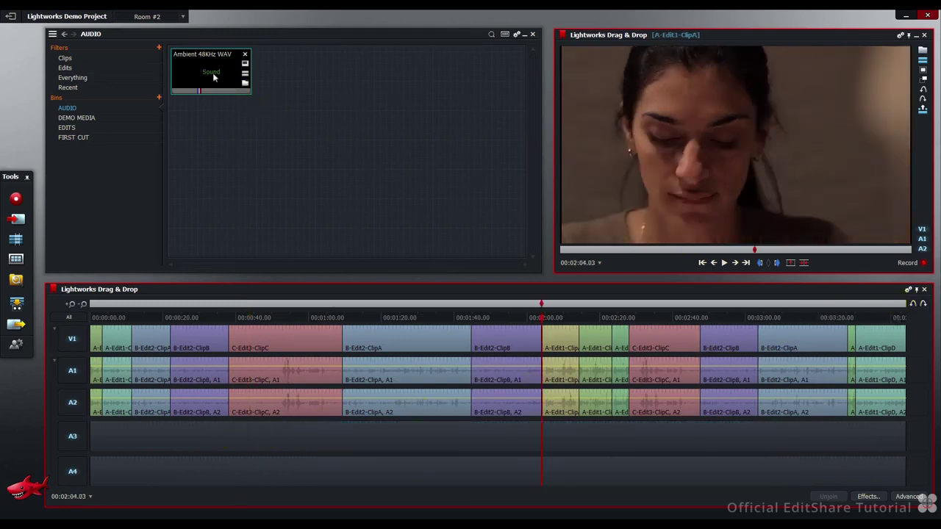
Step: Insert Ambient 48KHz WAV on A3/A4 near 00:26, then undo that drop as well
mouse_move(214, 76)
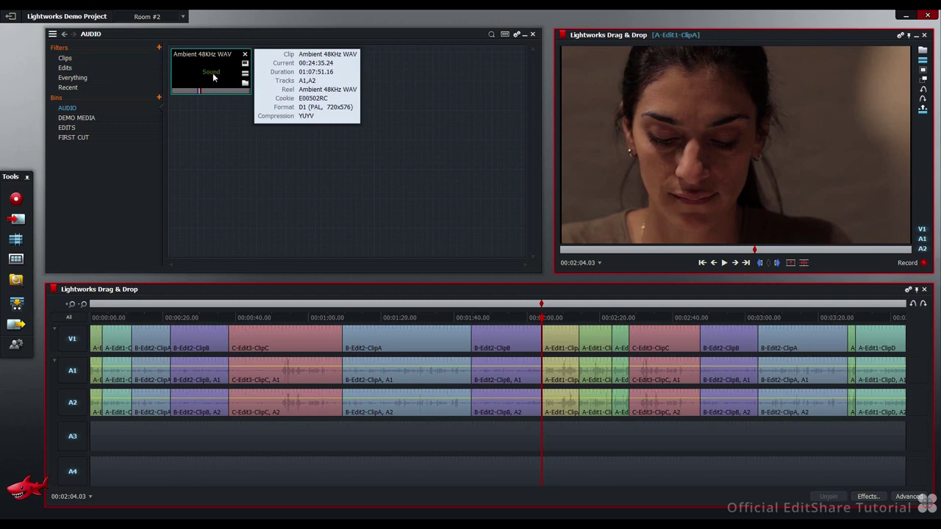
drag(214, 77, 186, 436)
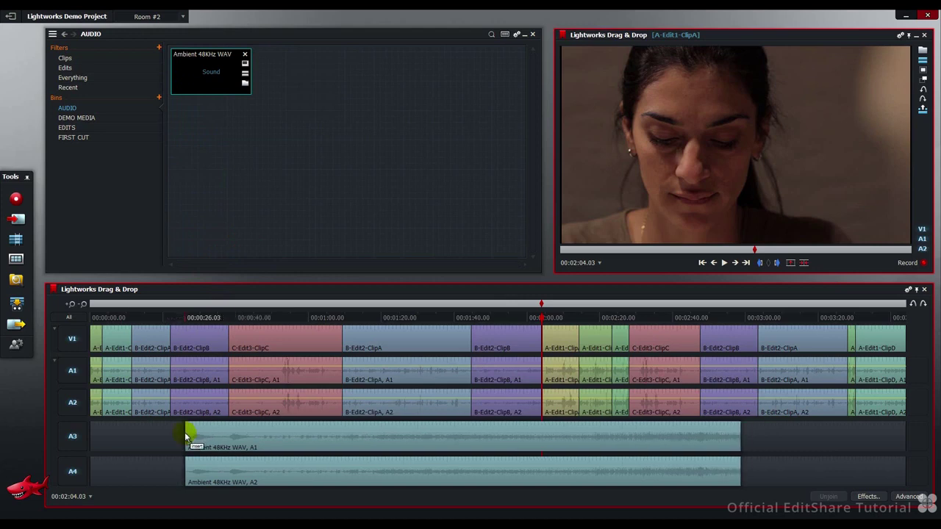
drag(186, 436, 184, 435)
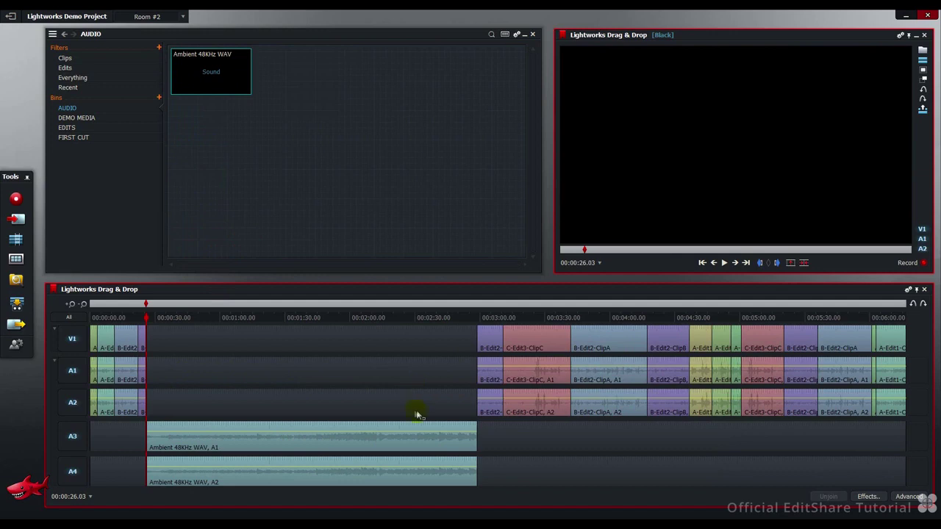
click(912, 306)
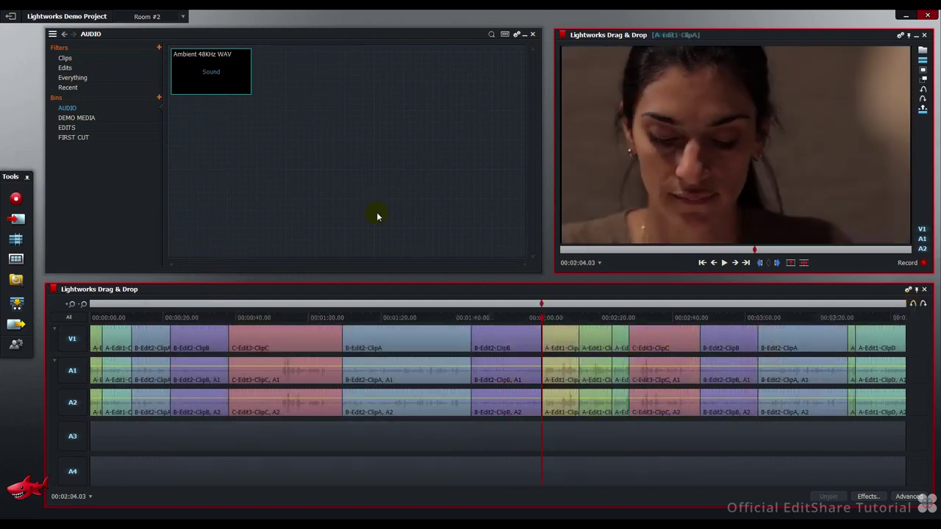
Step: Add one video track before V1 from the timeline menu, then return to the DEMO MEDIA bin
right_click(385, 333)
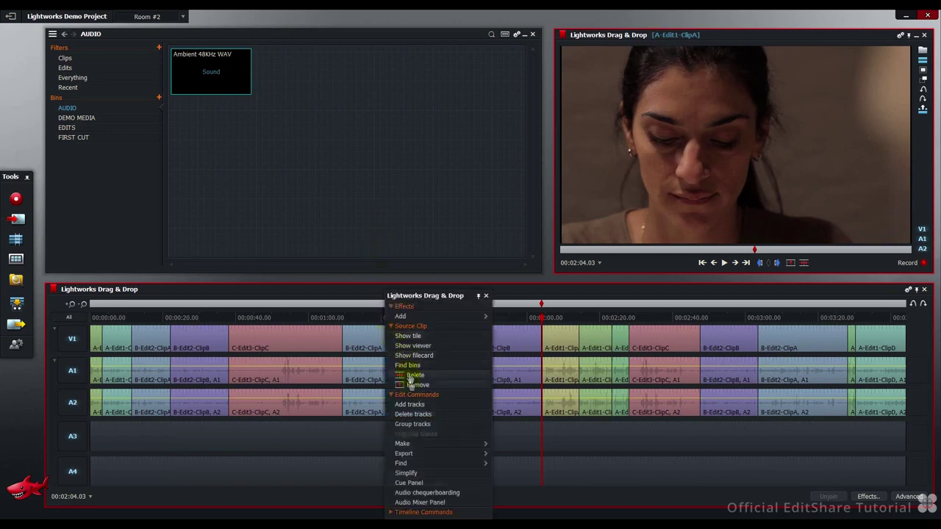
click(409, 404)
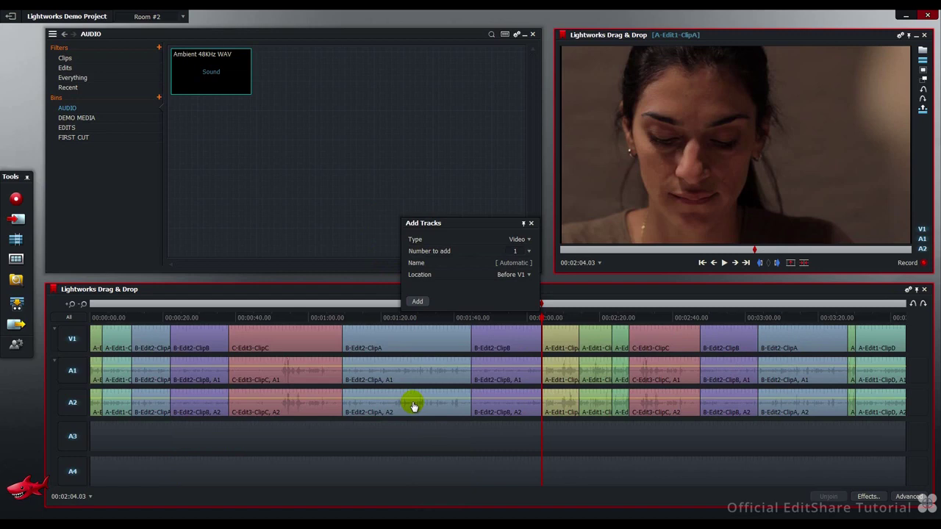
click(419, 302)
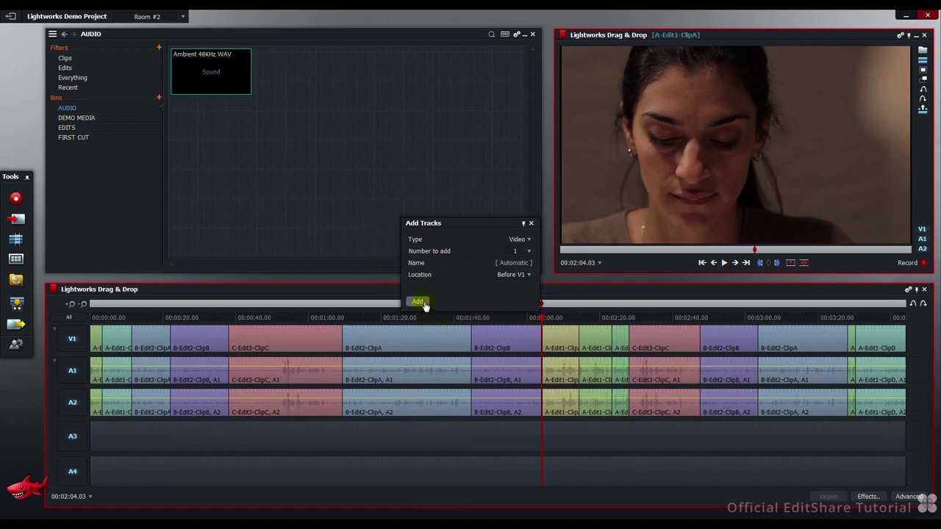
click(76, 118)
mouse_move(287, 118)
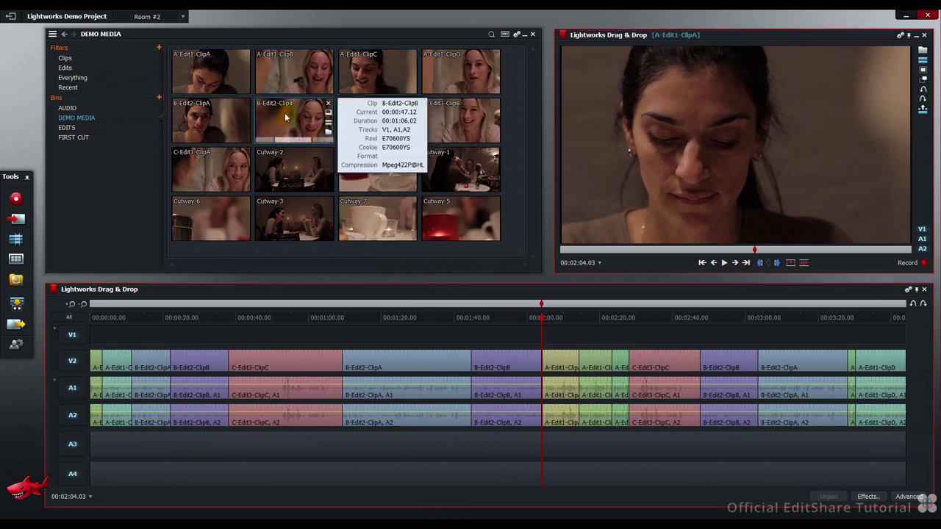
Step: Place B-Edit2-ClipB on V1 with audio on A3/A4 at 00:02:23.10, then C-Edit3-ClipA after it at 00:02:55.05
drag(286, 118, 376, 341)
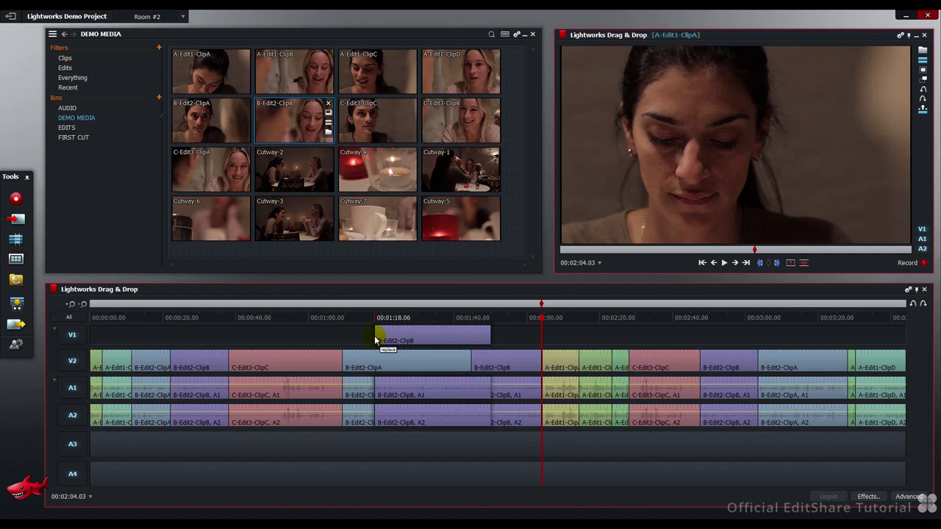
drag(375, 341, 274, 365)
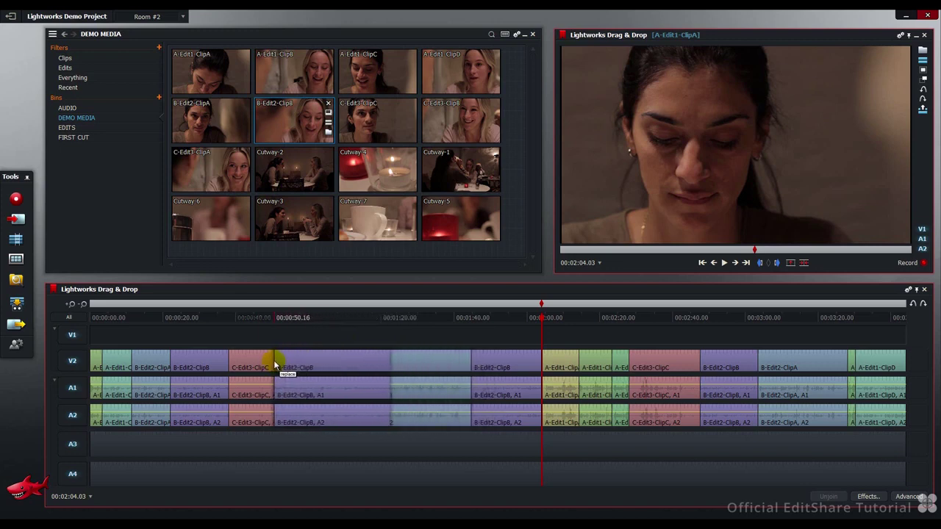
drag(275, 366, 609, 451)
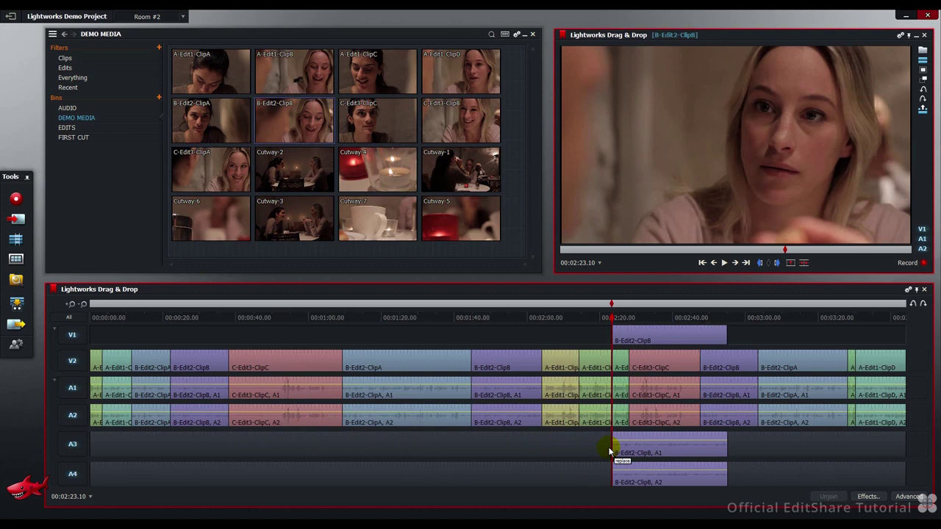
drag(608, 451, 608, 451)
drag(227, 181, 733, 342)
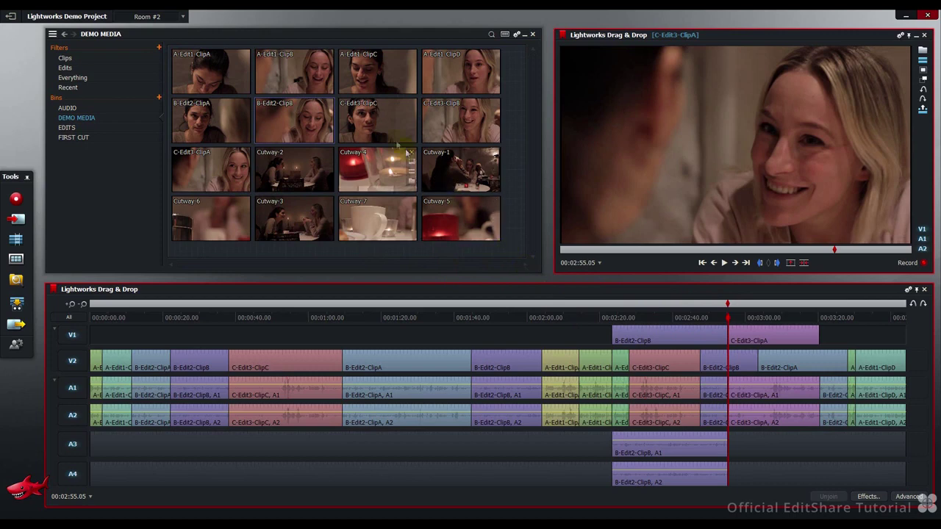
mouse_move(370, 125)
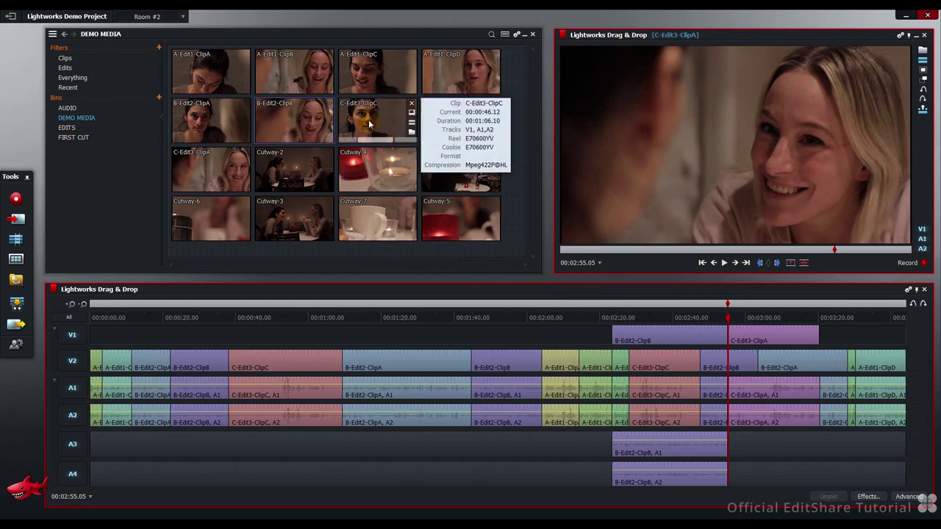
Step: Insert C-Edit3-ClipC on V1 with its audio on A3/A4 near 00:54, pushing later clips right
drag(370, 125, 291, 452)
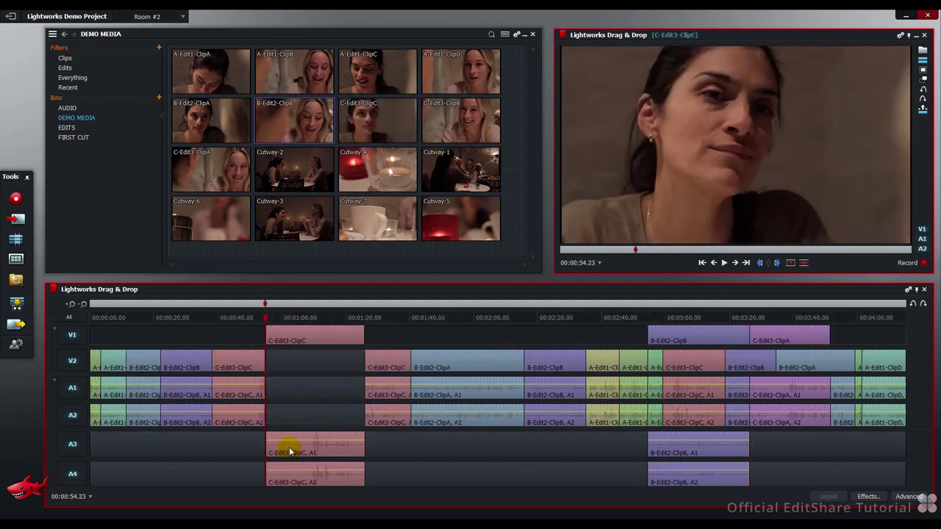